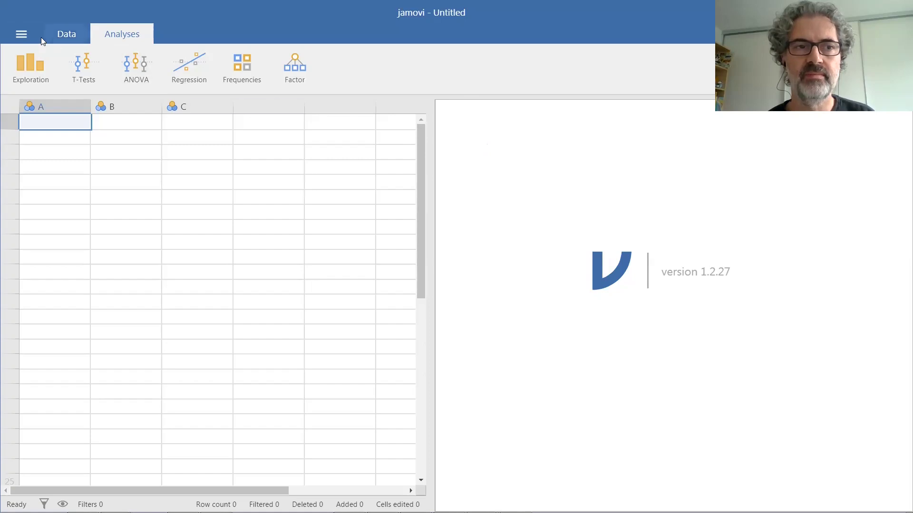
Open statsdata_SPED4010_2020.omv from the recent files list
click(25, 33)
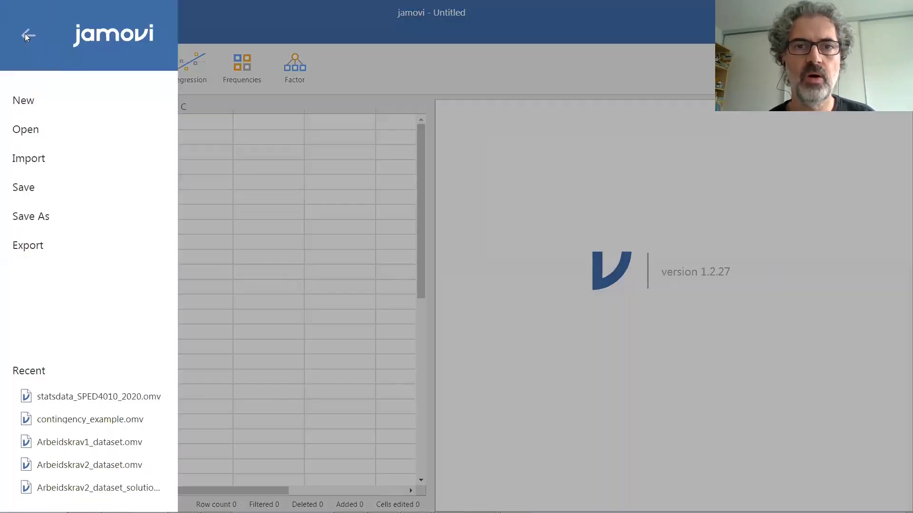
click(70, 397)
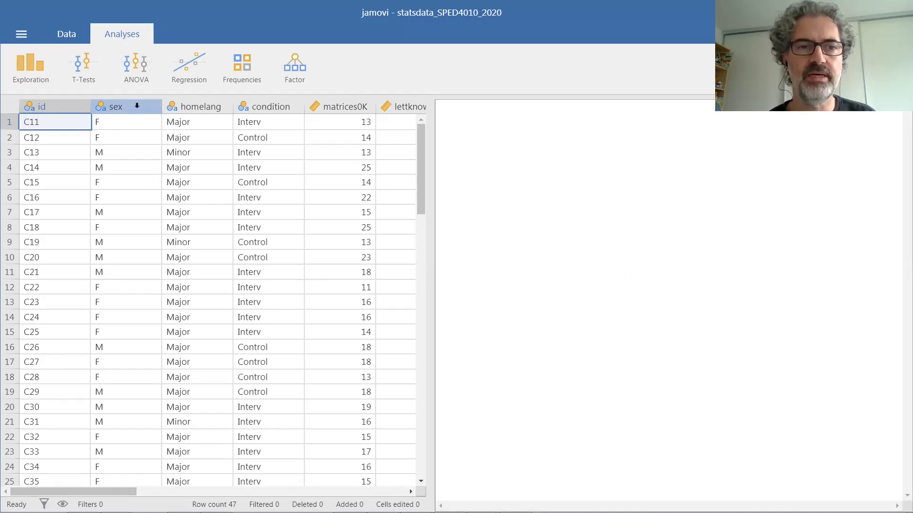
Select the sex and homelang columns and start an Independent Samples χ² test of association
click(137, 106)
click(215, 106)
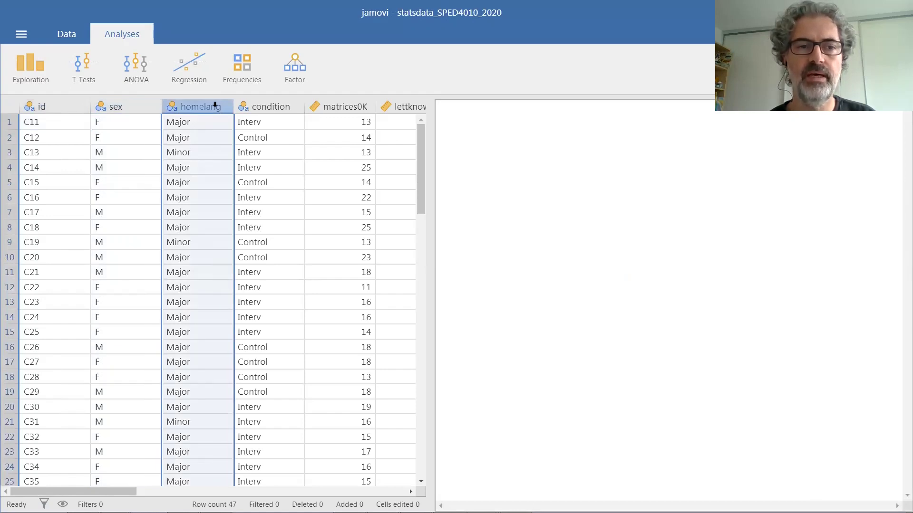
click(249, 68)
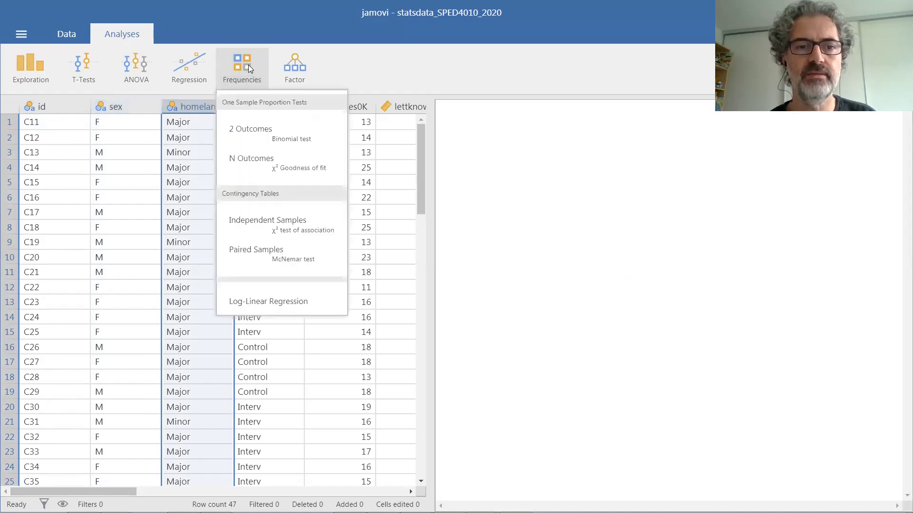
click(300, 223)
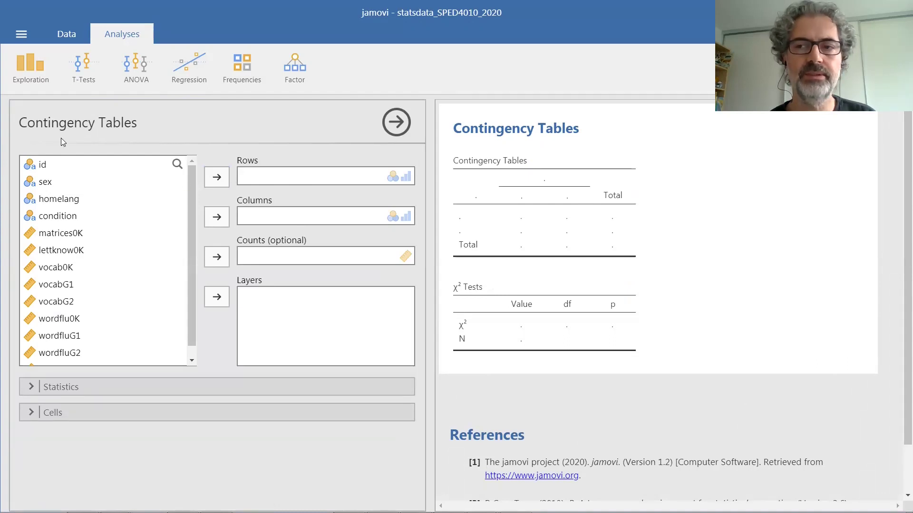
Cross-tabulate sex in Rows by homelang in Columns and expand the Statistics options
click(44, 185)
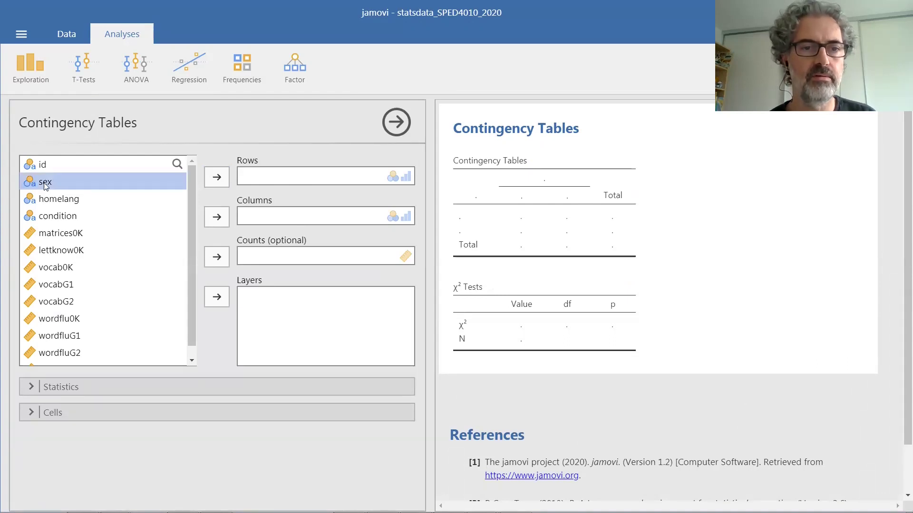
click(222, 177)
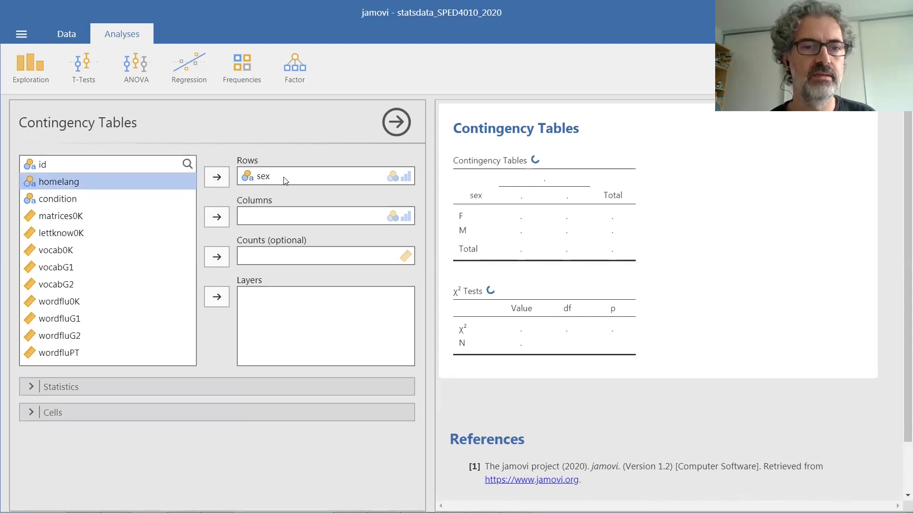
click(217, 218)
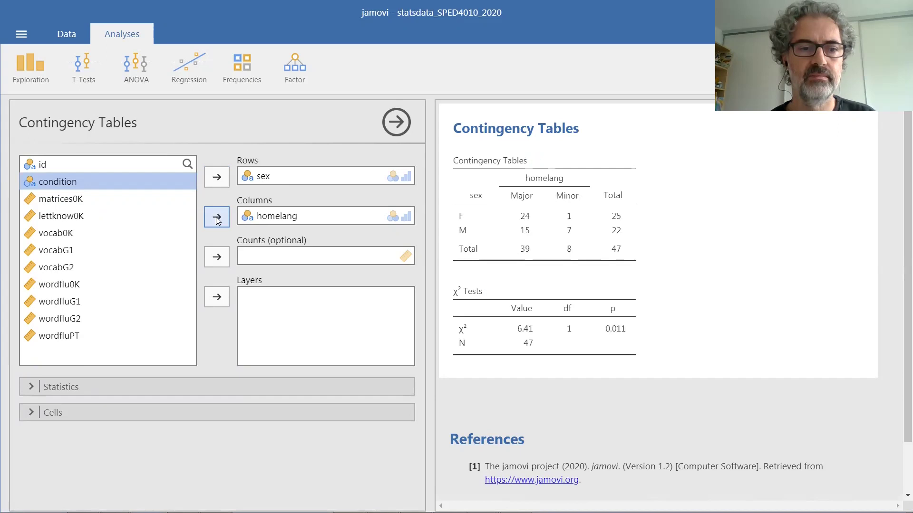
click(31, 386)
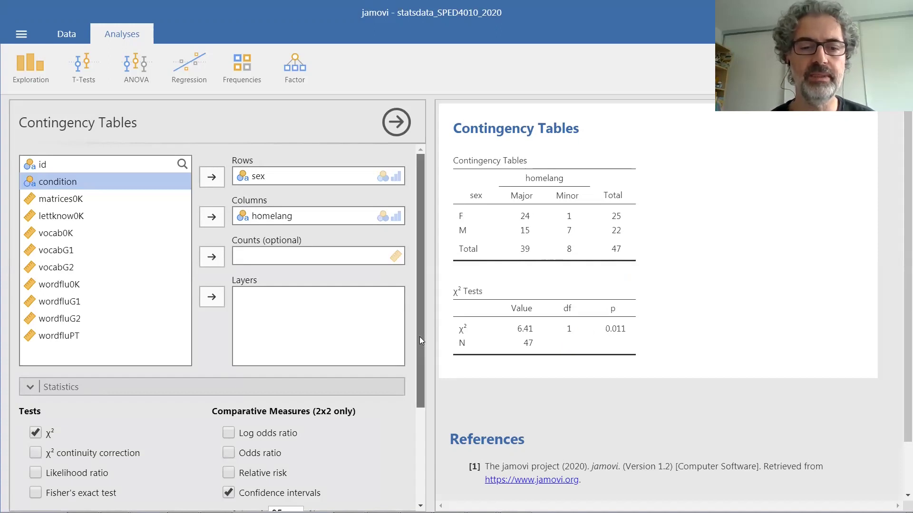
Tick χ² continuity correction under Tests in the options panel
drag(419, 337, 427, 457)
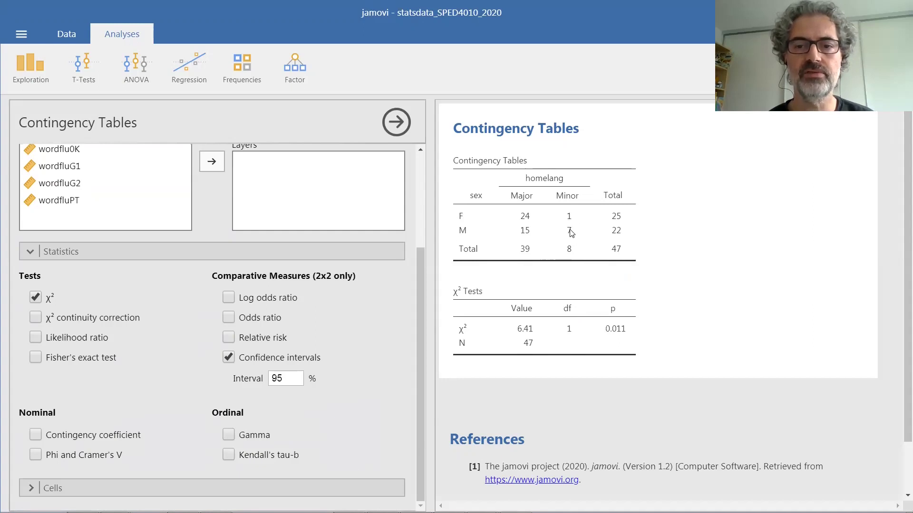
click(38, 320)
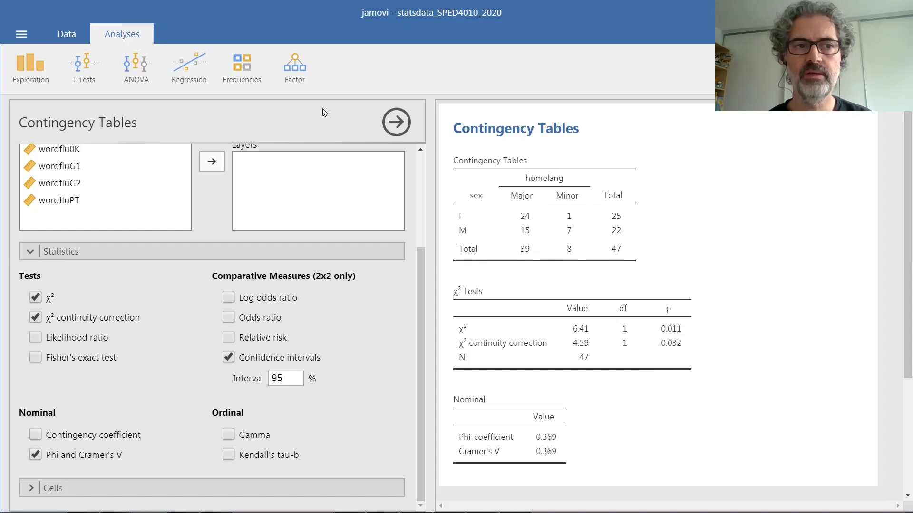
Return to the data view and open column A's setup with its name selected
click(61, 32)
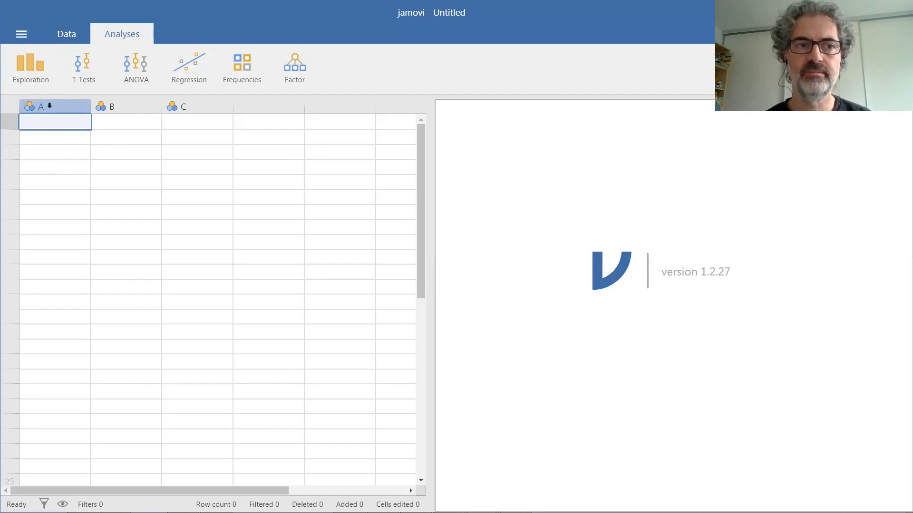
double_click(48, 106)
click(283, 126)
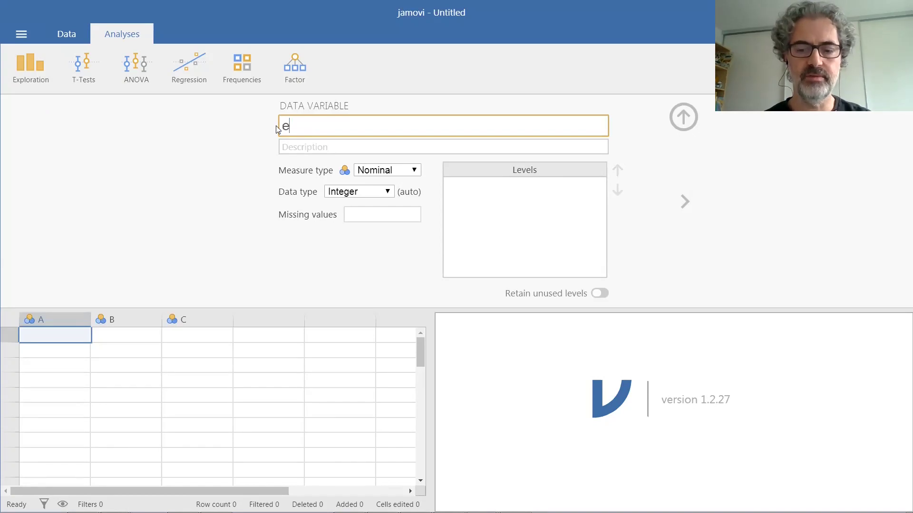
Rename column A to sex and set its data type to Text
text(e)
key(BackSpace)
text(sexo)
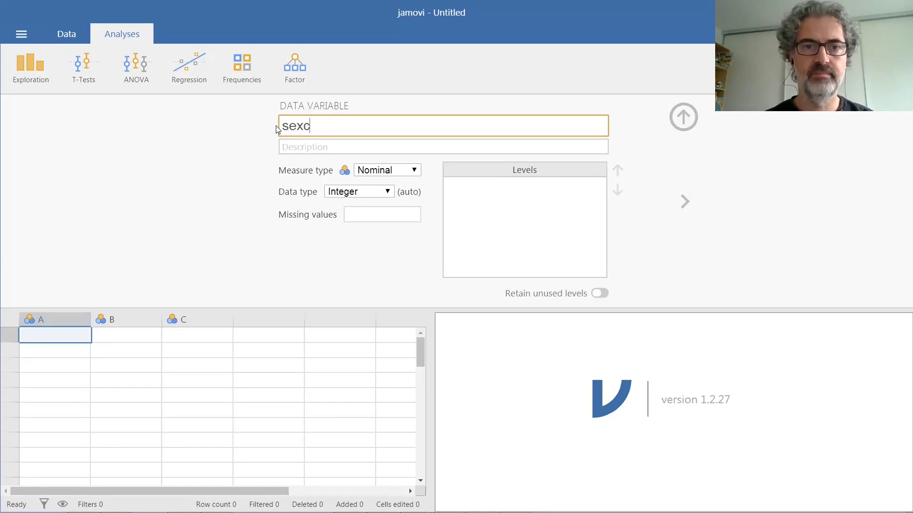
key(BackSpace)
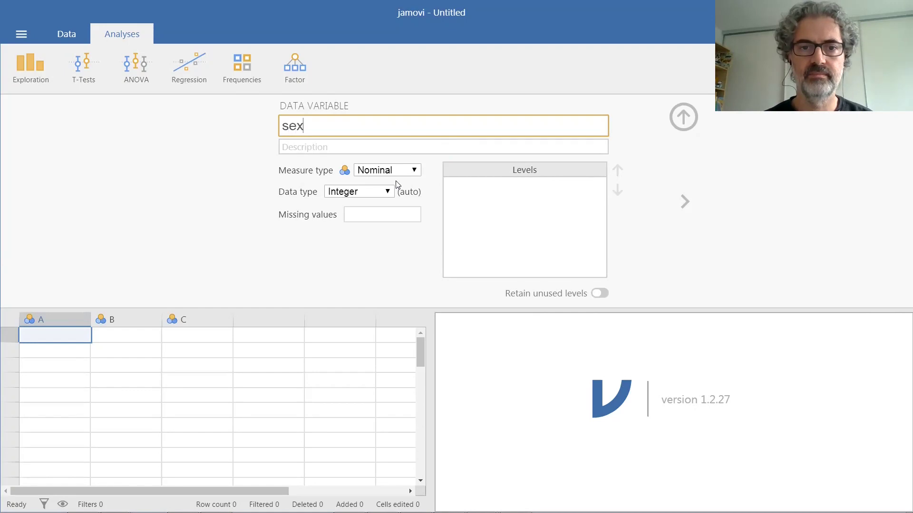
click(387, 191)
click(364, 223)
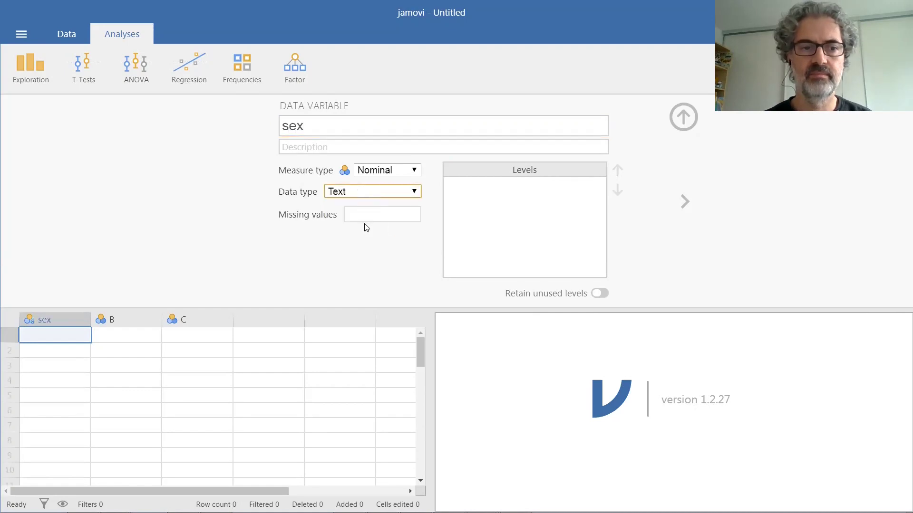
Rename column B to homelang and set its data type to Text
click(116, 320)
click(332, 123)
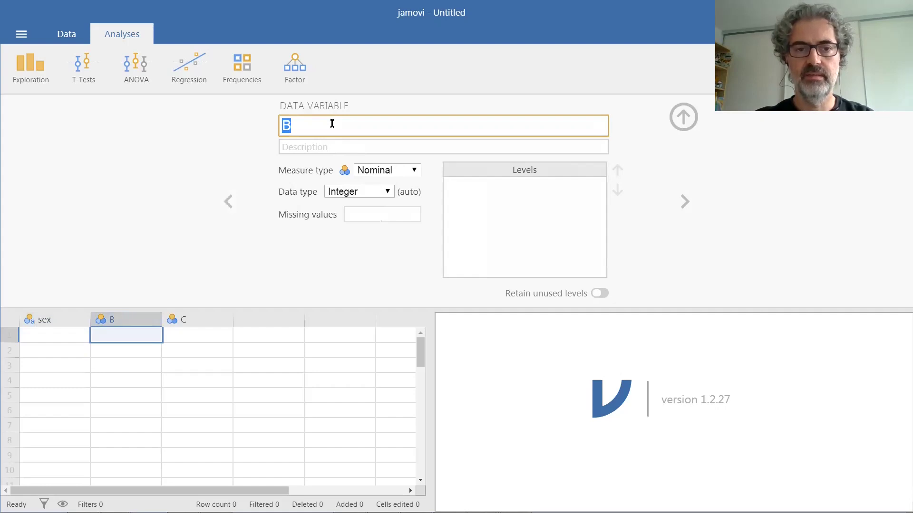
text(h)
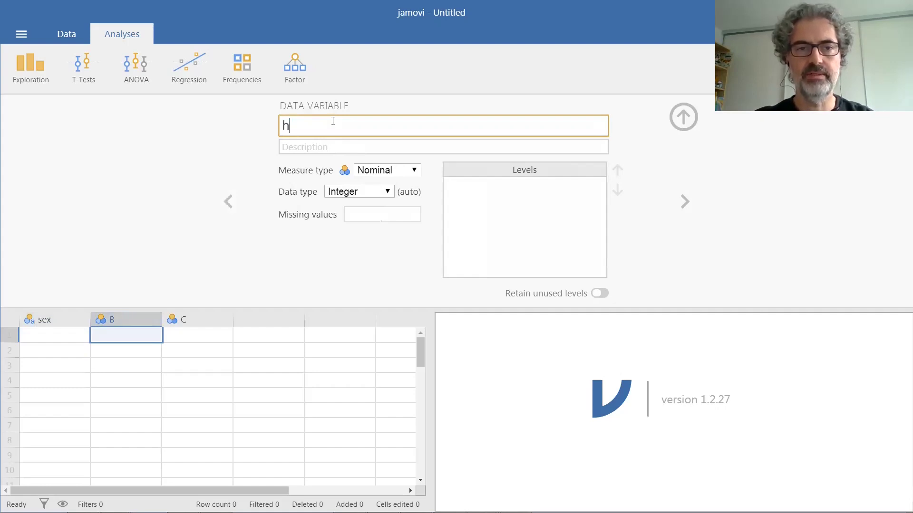
text(omelang)
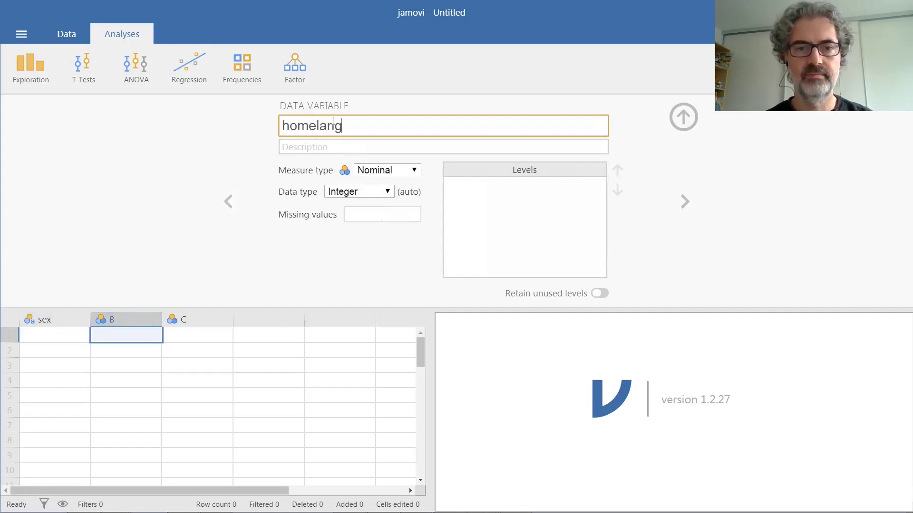
click(386, 192)
click(379, 227)
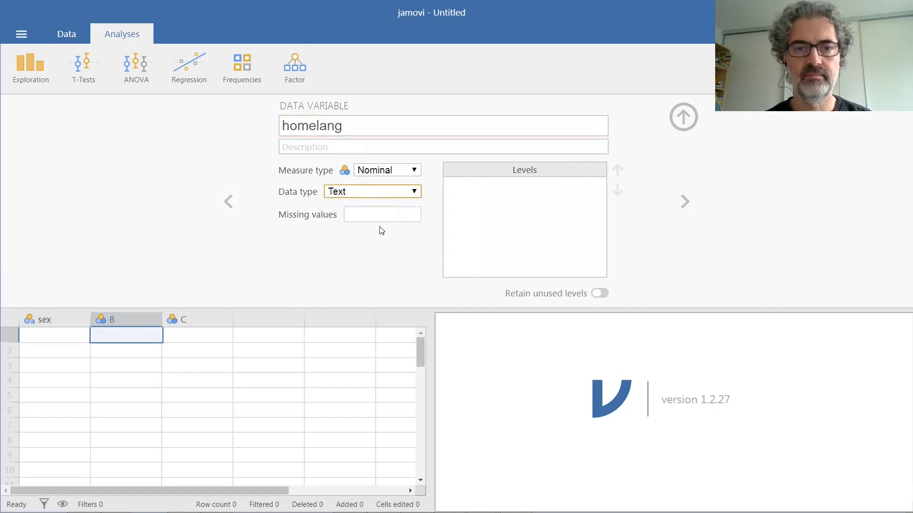
click(44, 337)
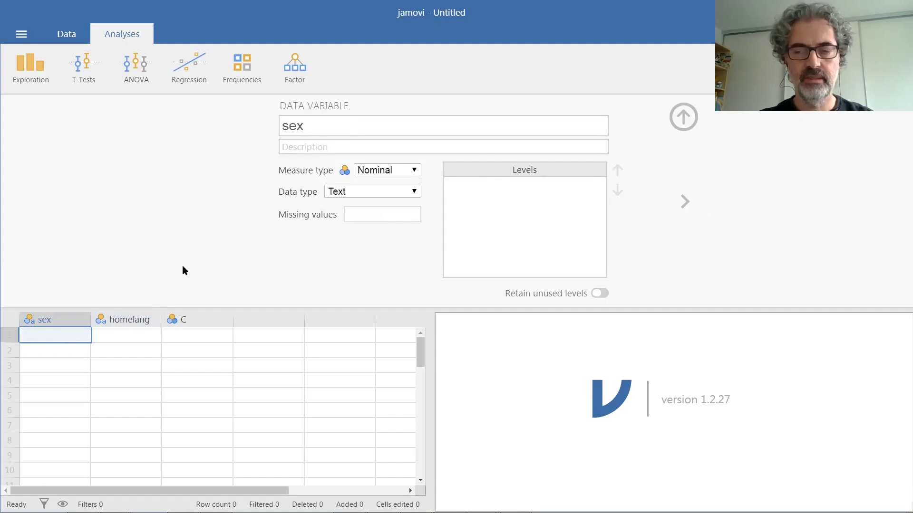
Enter F/Maj in row 1 and F/Min in row 2
text(F)
key(Tab)
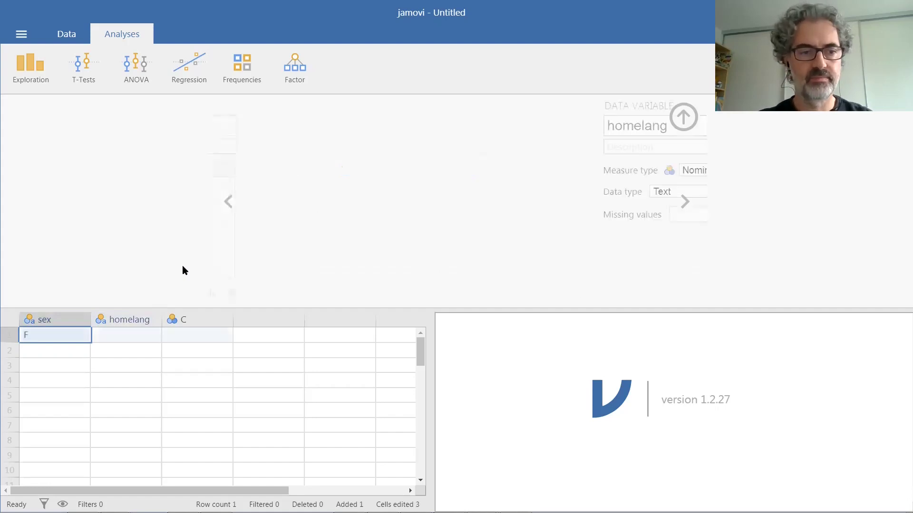
text(Maj)
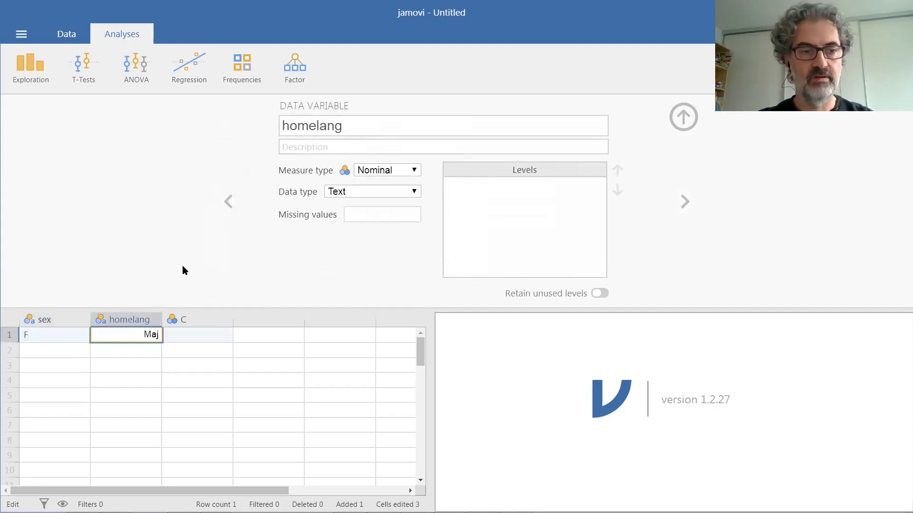
key(Return)
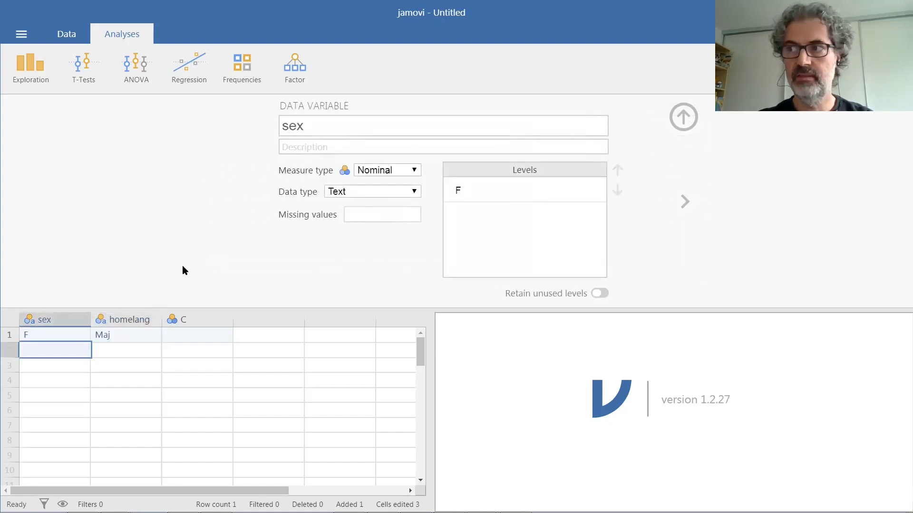
text(F)
key(Tab)
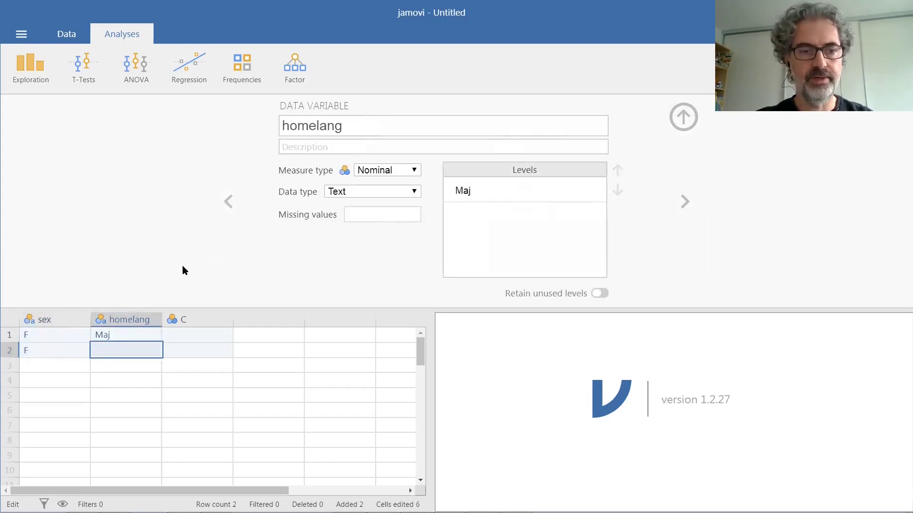
text(Min)
key(Return)
Enter M/Maj in row 3 and M/Min in row 4
text(M)
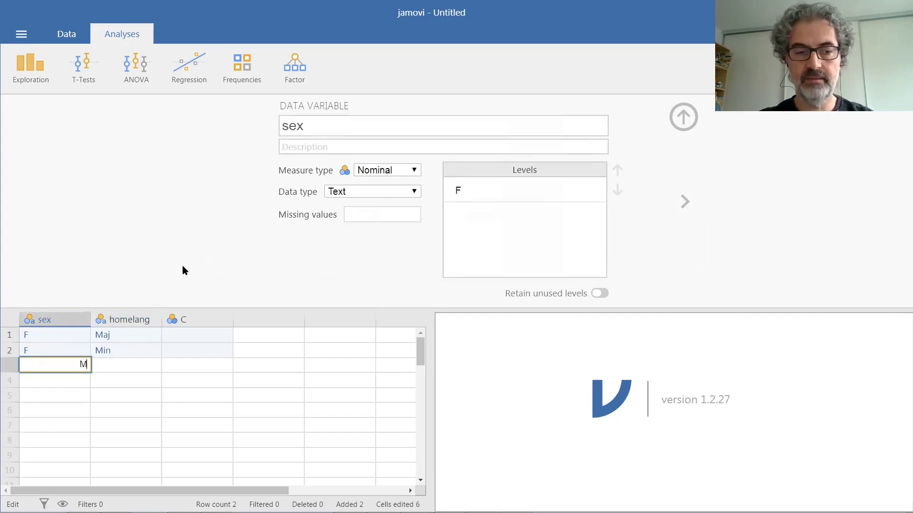
key(Tab)
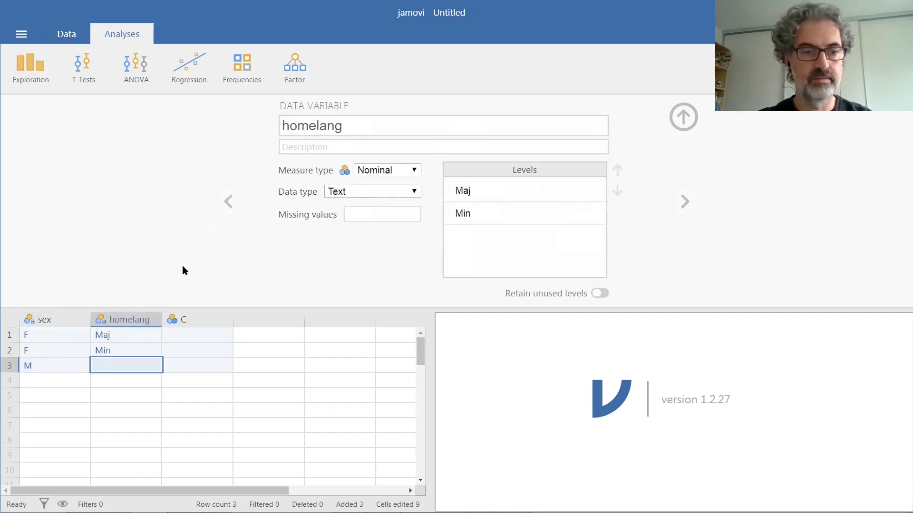
text(Maj)
key(Return)
text(M)
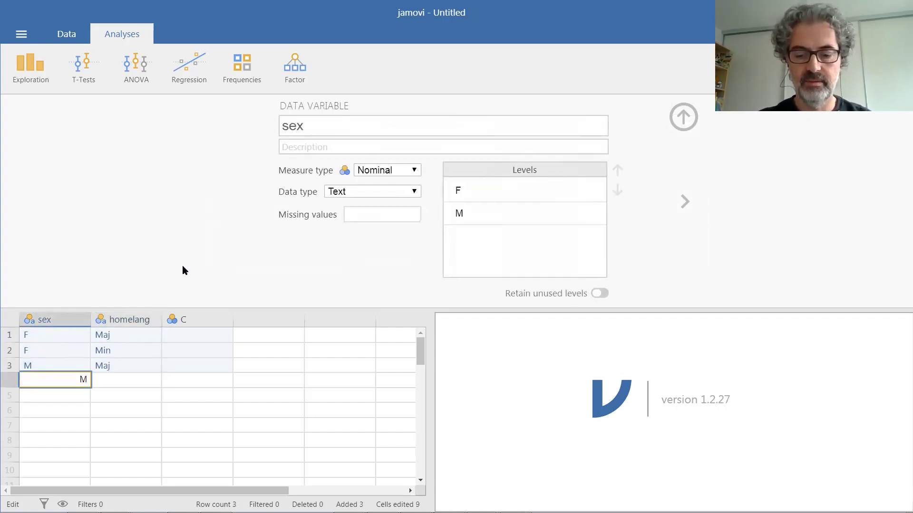
key(Tab)
text(Min)
key(Tab)
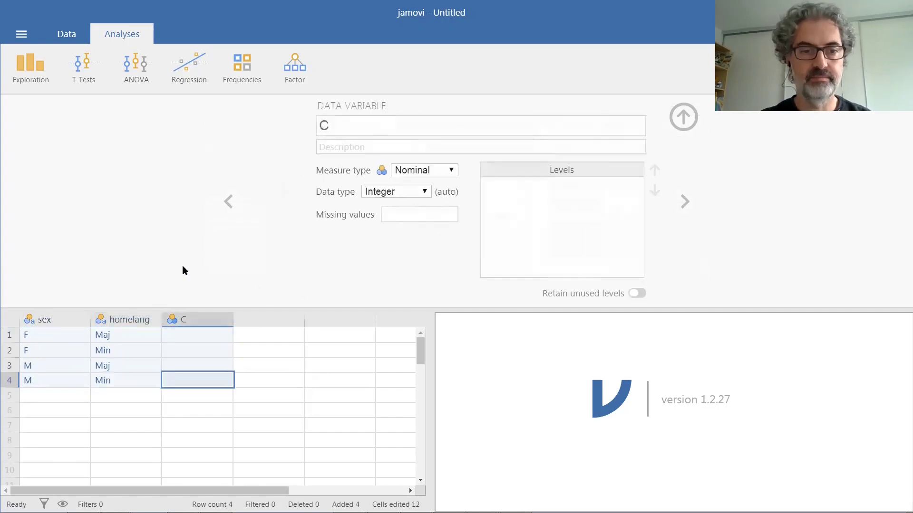
click(315, 121)
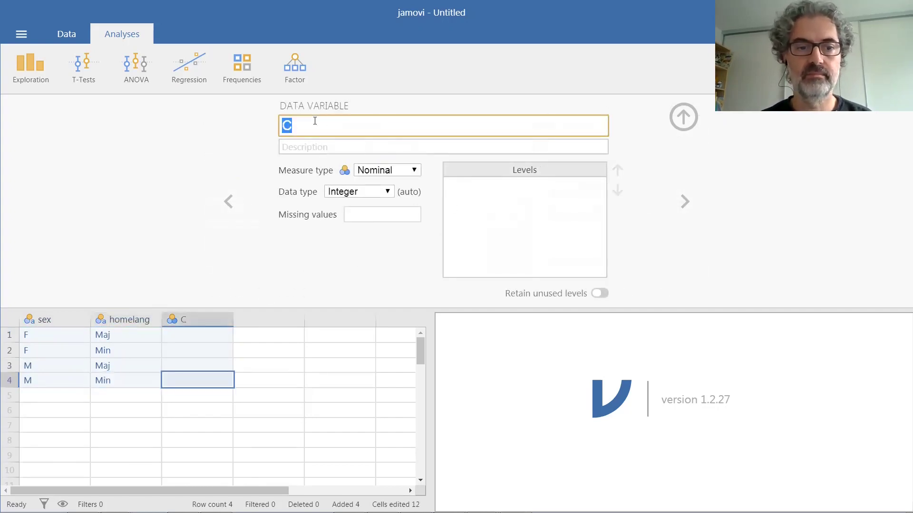
Rename column C to count
text(count)
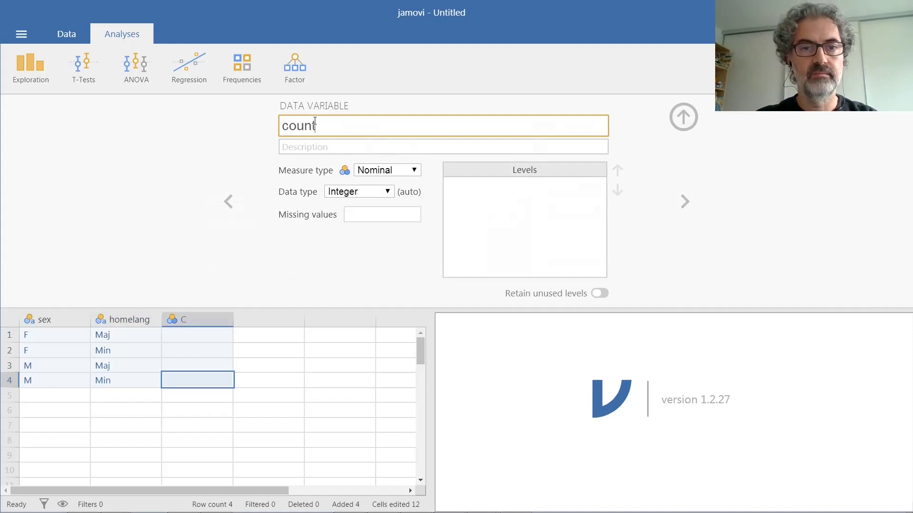
click(682, 117)
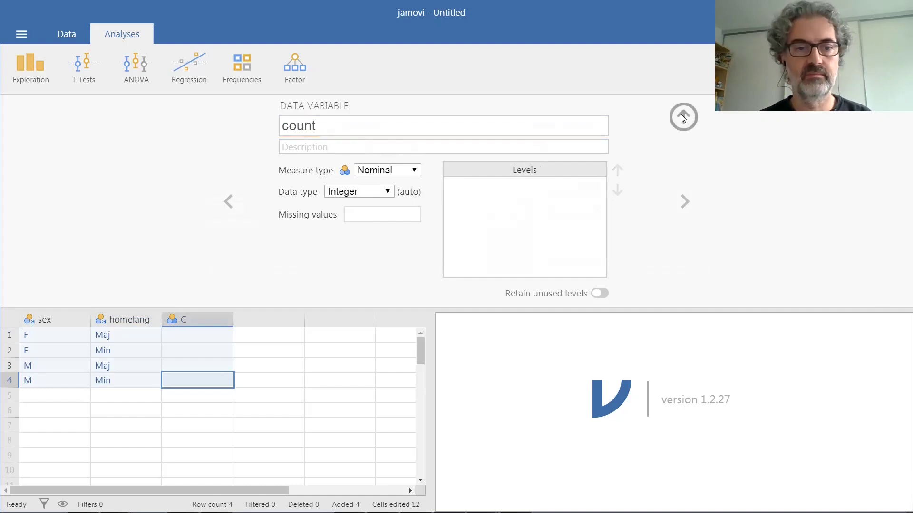
click(193, 122)
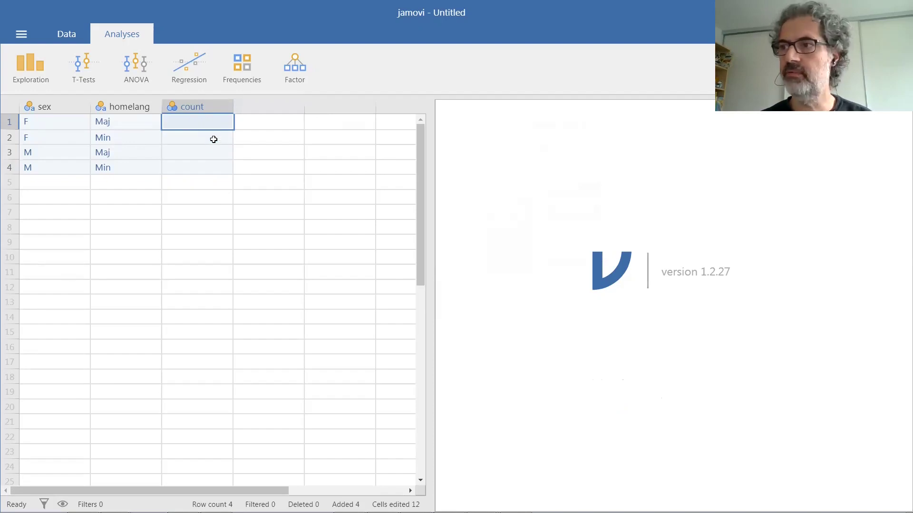
Enter the counts 24, 1, 15 and 7 in rows 1–4
text(24)
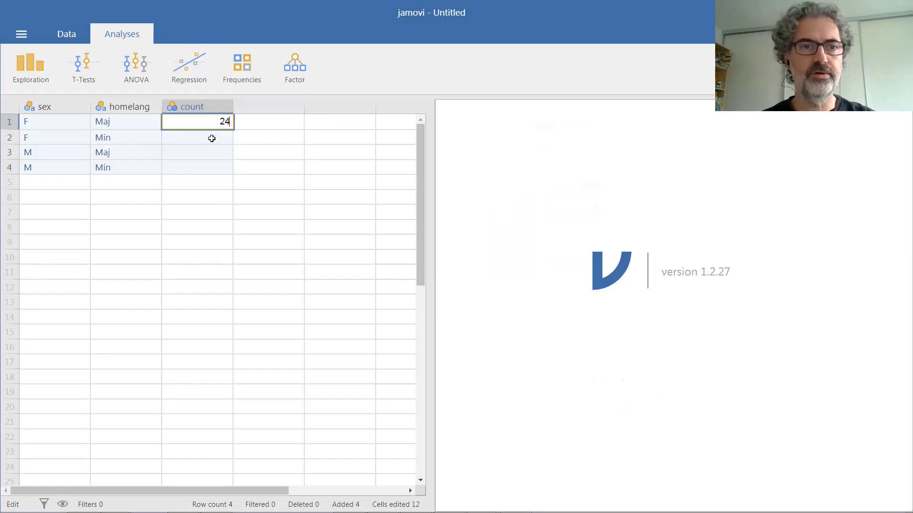
key(Return)
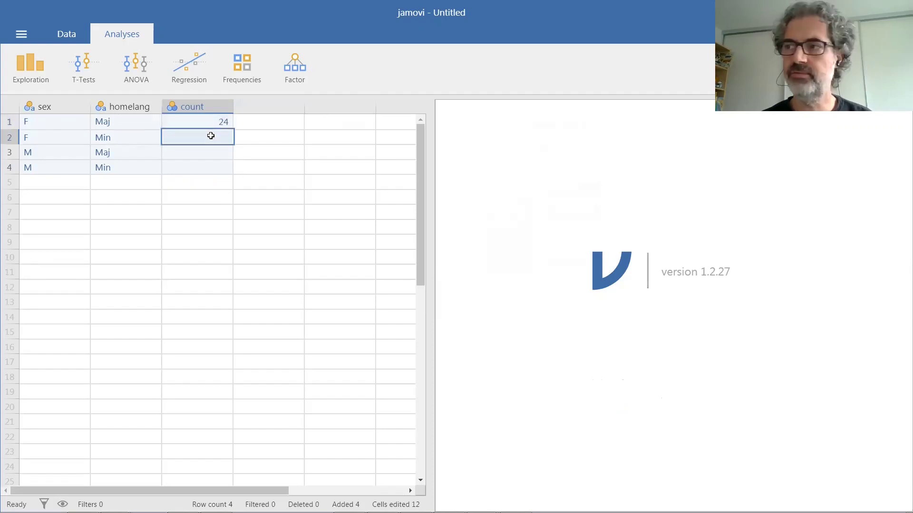
text(1)
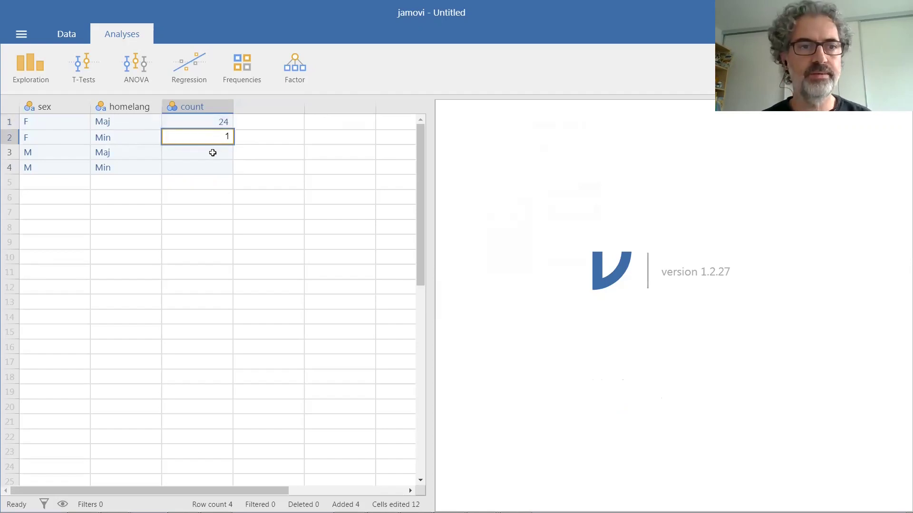
key(Return)
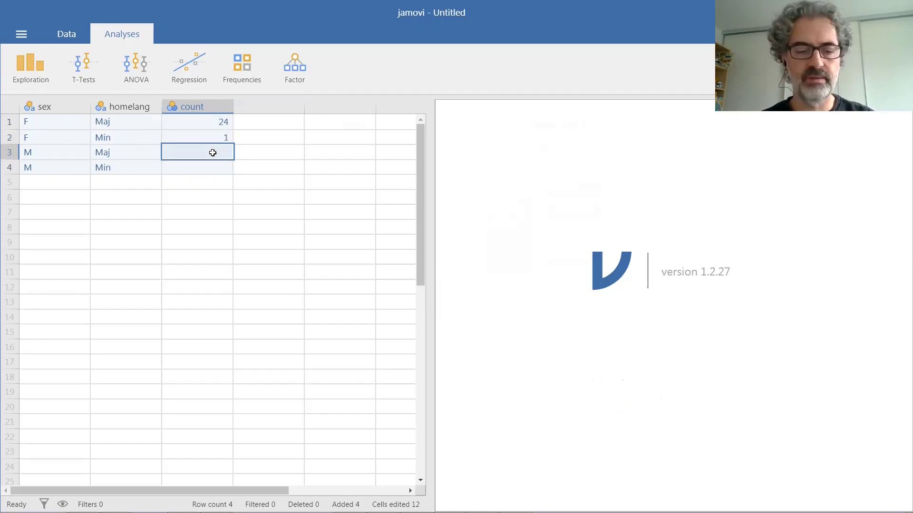
text(15)
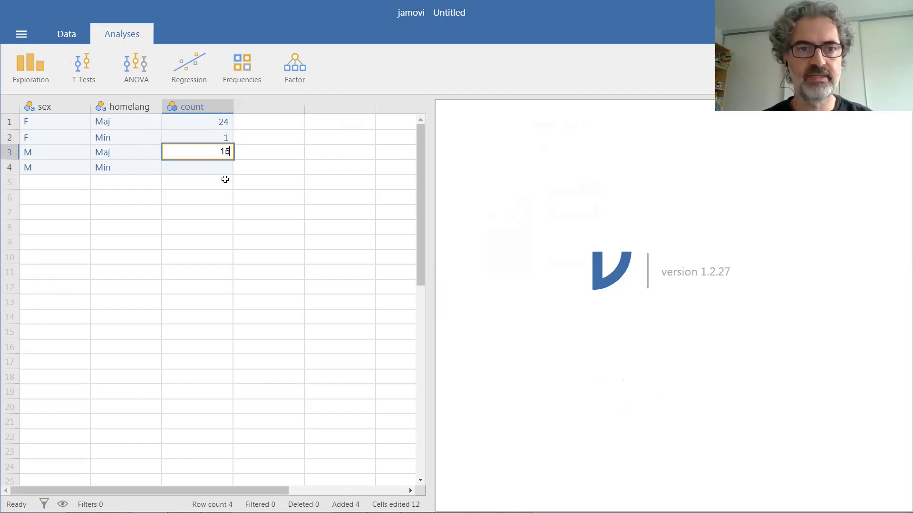
click(214, 170)
text(7)
click(225, 180)
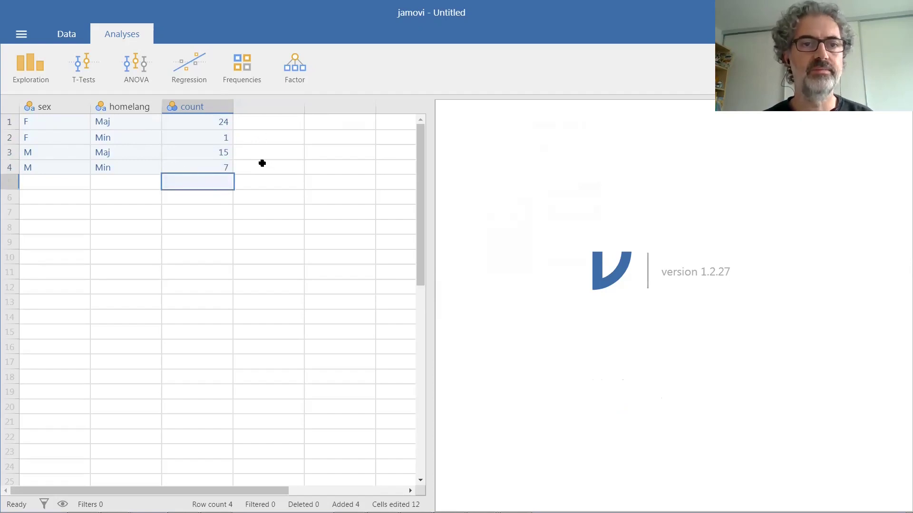
Run an Independent Samples χ² test with sex in Rows, homelang in Columns, weighted by count
click(250, 79)
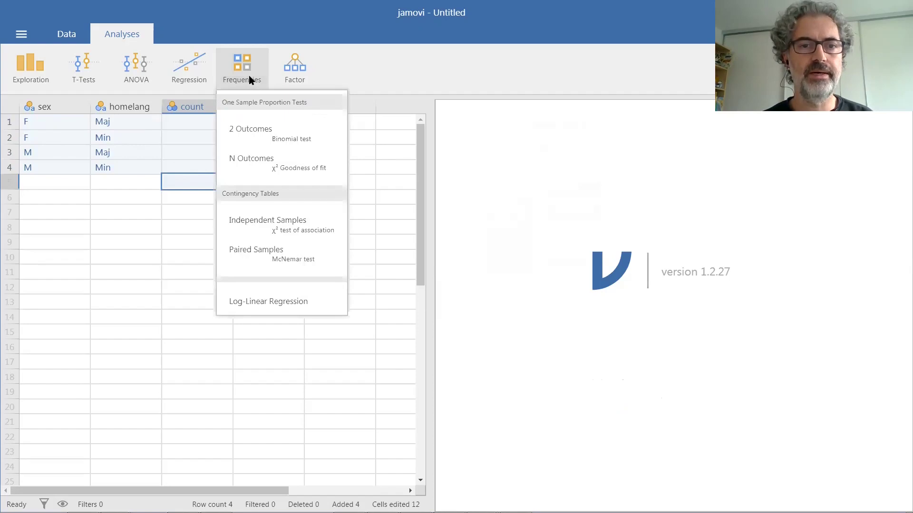
click(295, 233)
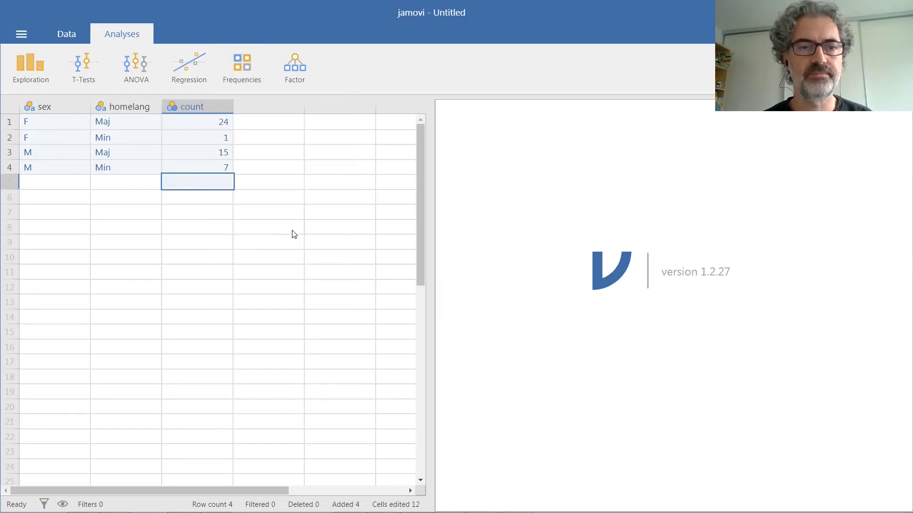
click(171, 166)
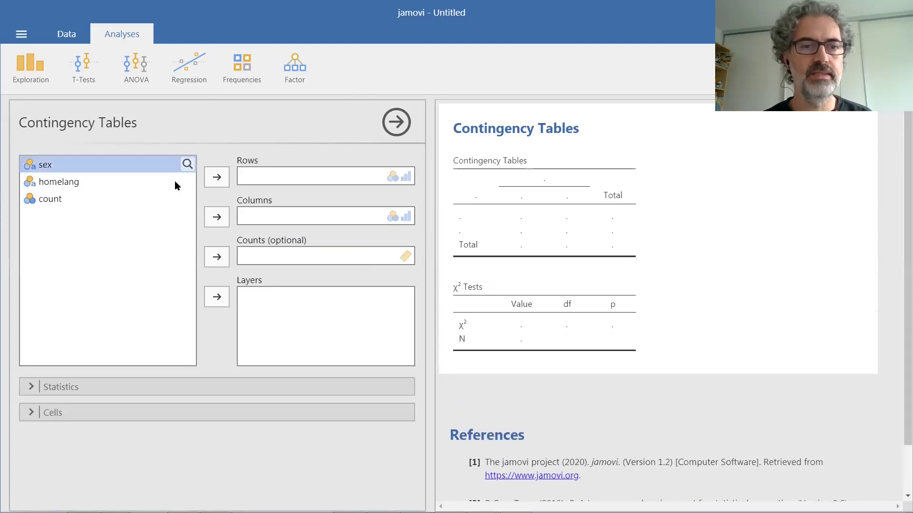
click(214, 180)
click(216, 219)
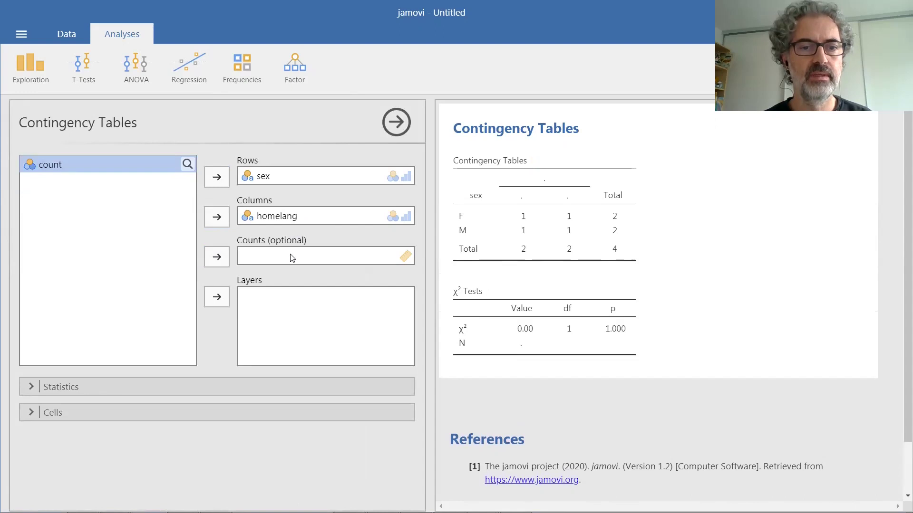
click(219, 257)
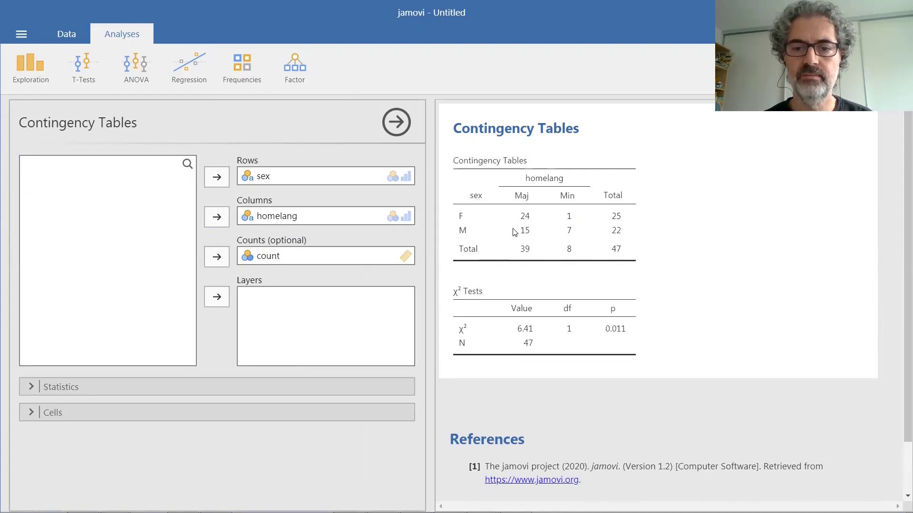
Expand the Statistics options, then rename column A of the new dataset to sex as Text
click(30, 387)
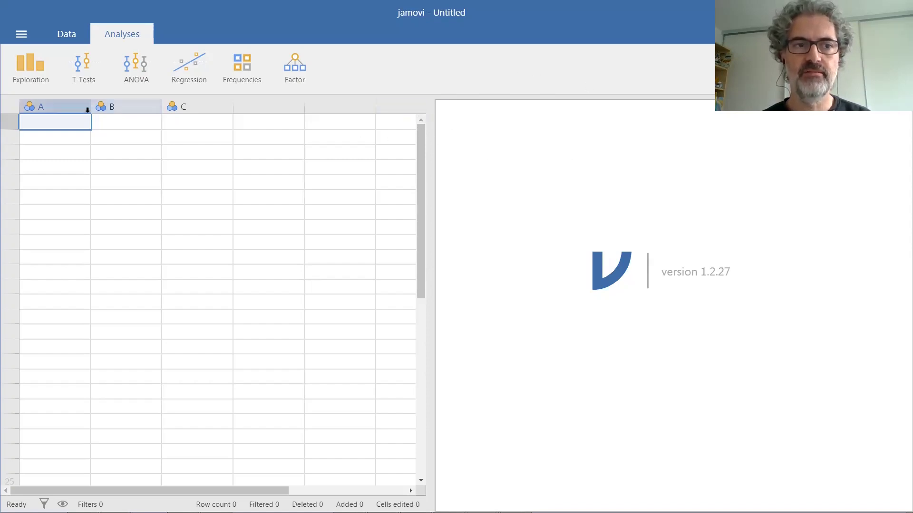
double_click(53, 106)
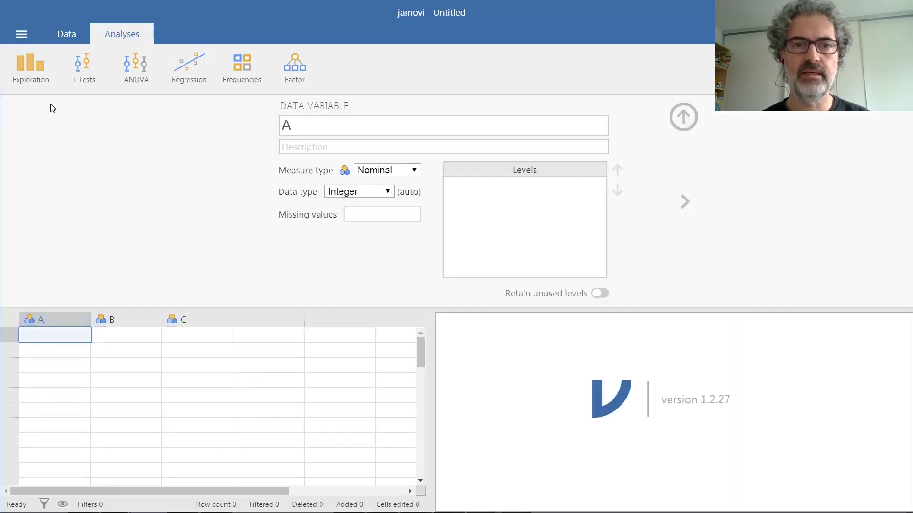
click(306, 128)
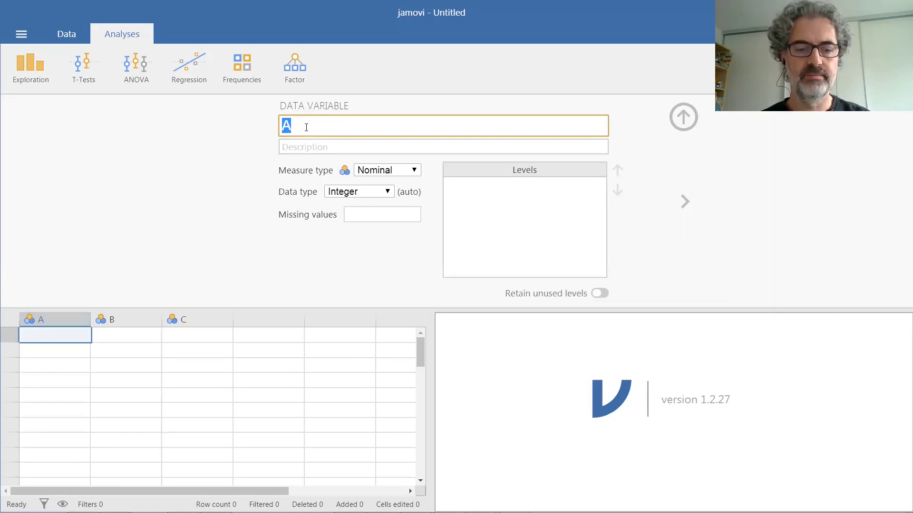
text(sex)
click(383, 193)
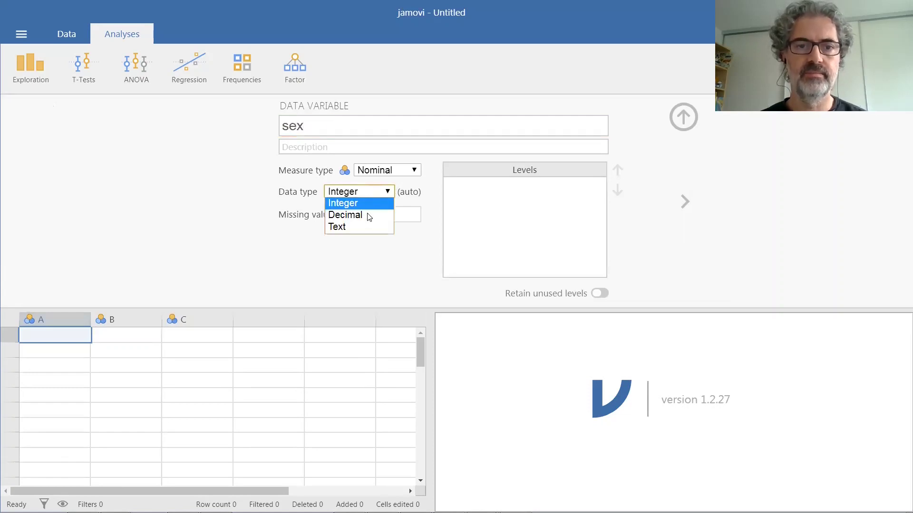
click(361, 227)
Enter M and F in rows 1 and 2 of sex
double_click(62, 334)
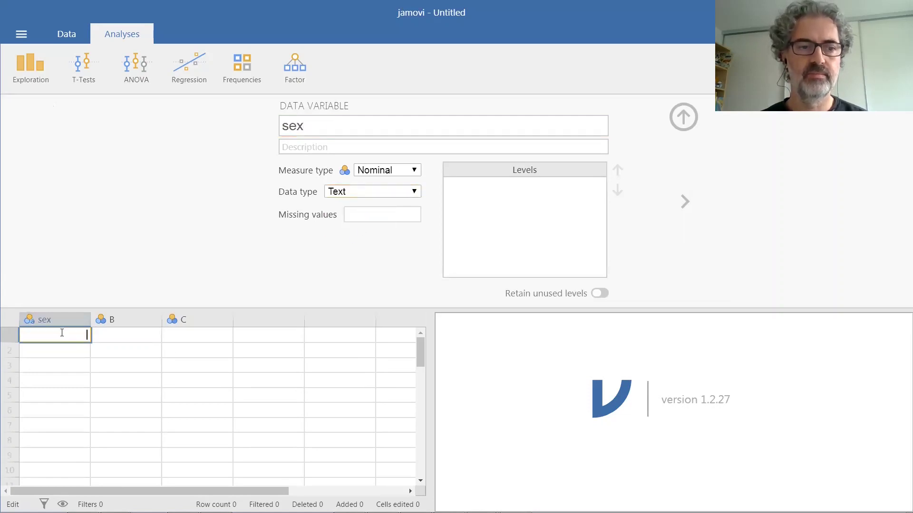
text(M)
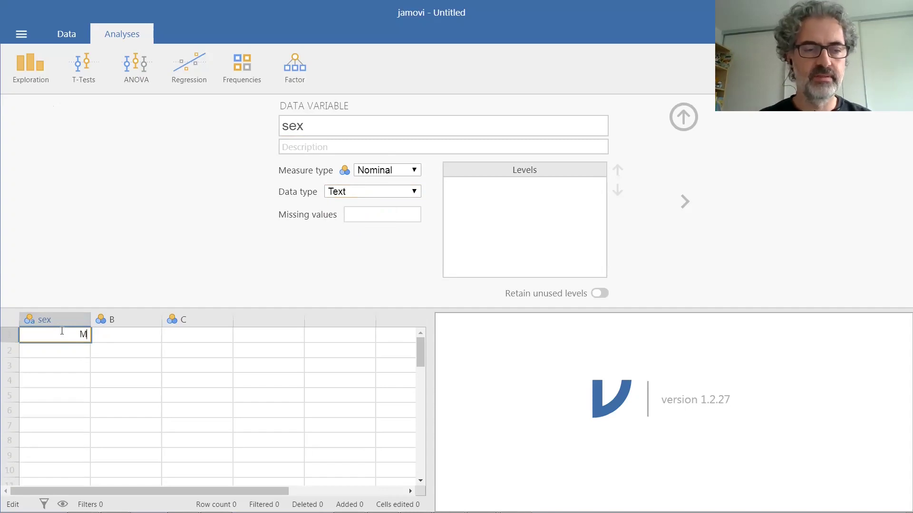
click(63, 349)
text(F)
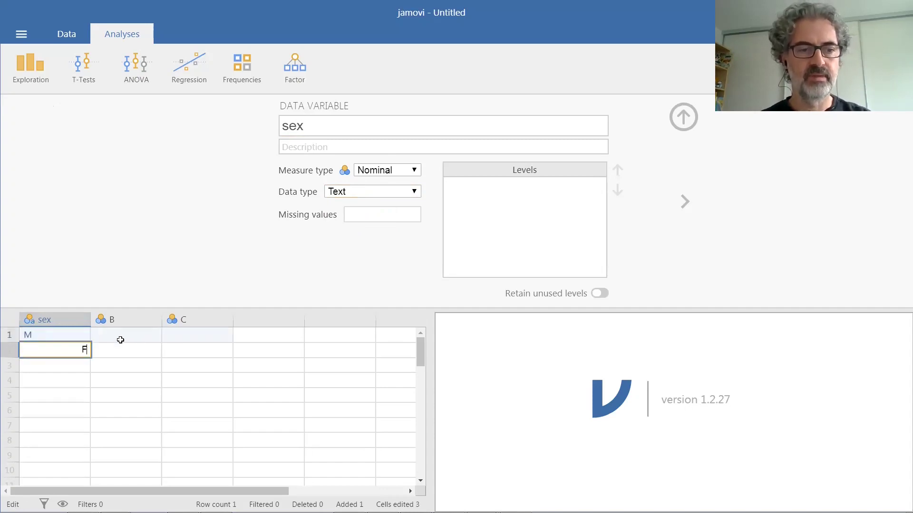
click(124, 335)
Enter 36 and 24 in the second column and rename it count
text(36)
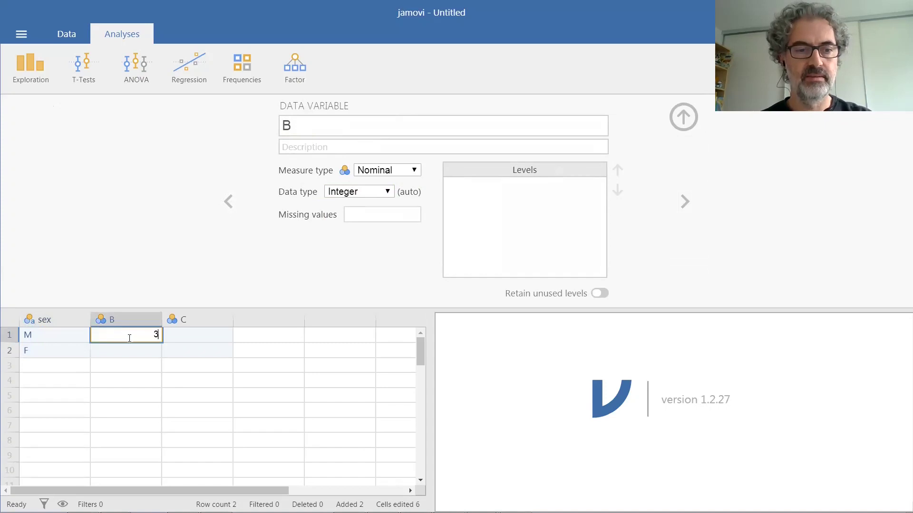
click(131, 355)
text(2)
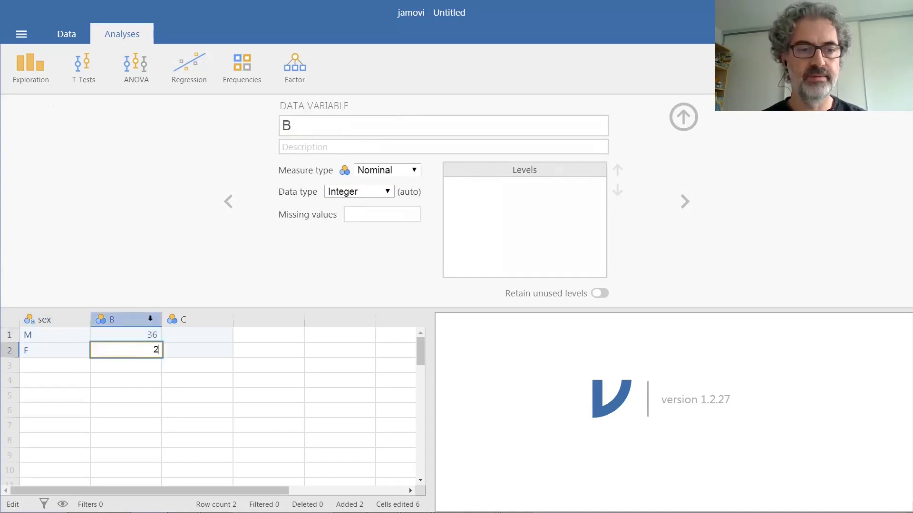
text(4)
key(Return)
click(305, 124)
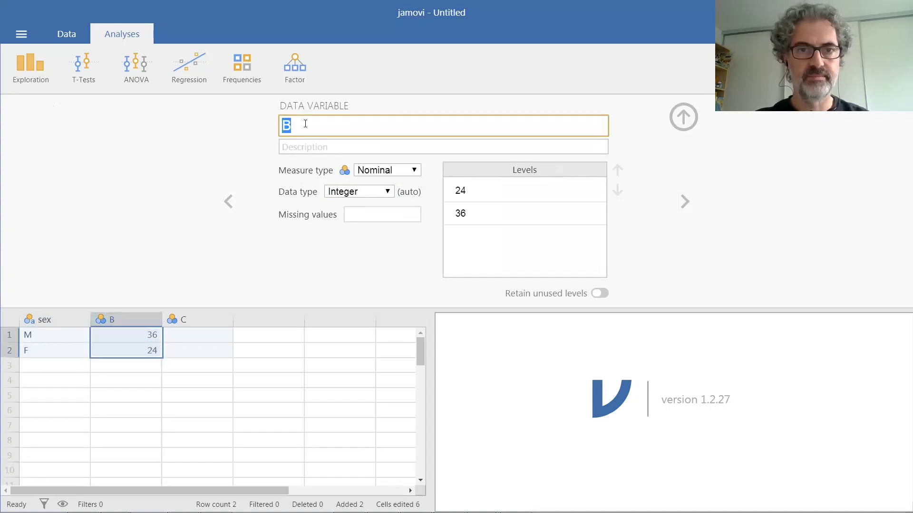
text(count)
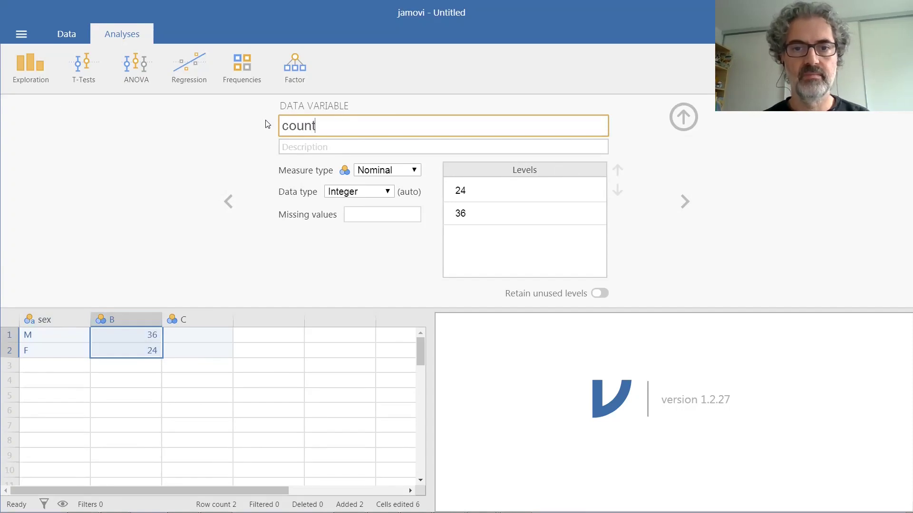
click(683, 116)
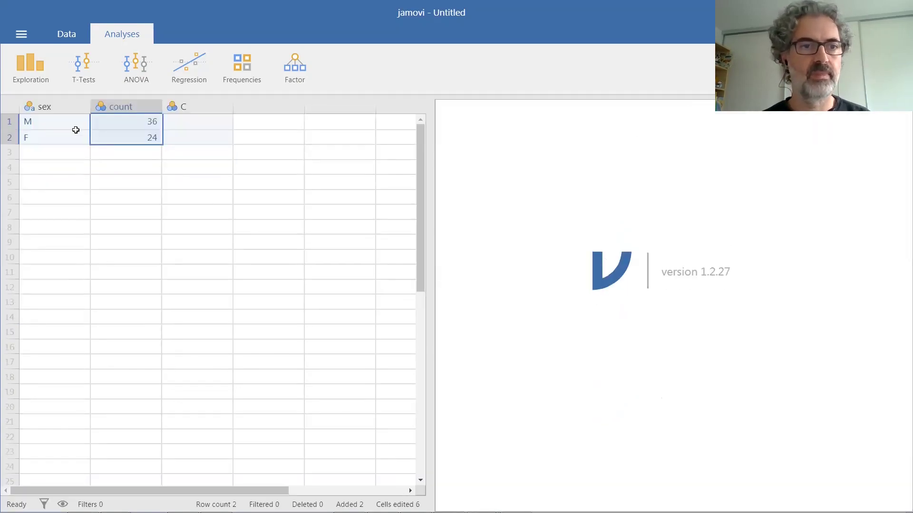
Run an N Outcomes proportion test on sex with count as frequencies, giving M 0.600, F 0.400, χ² 2.40, p 0.121
click(234, 78)
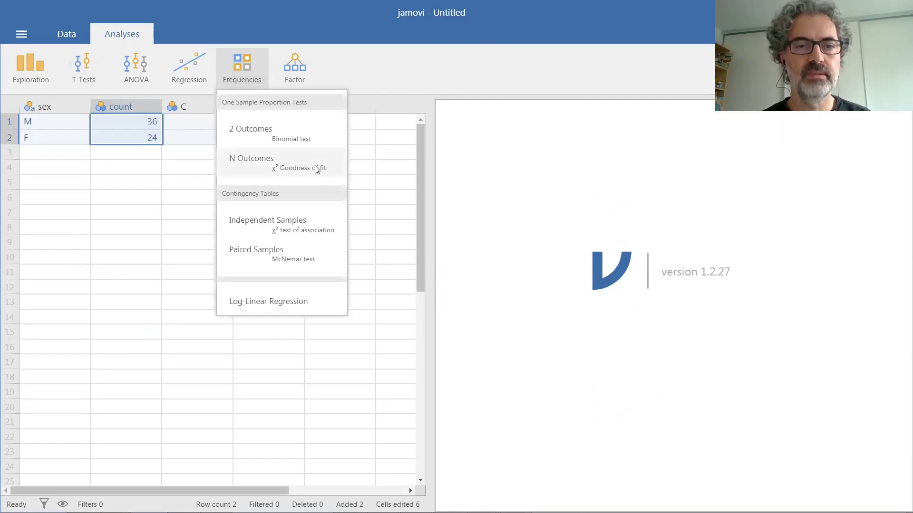
click(287, 171)
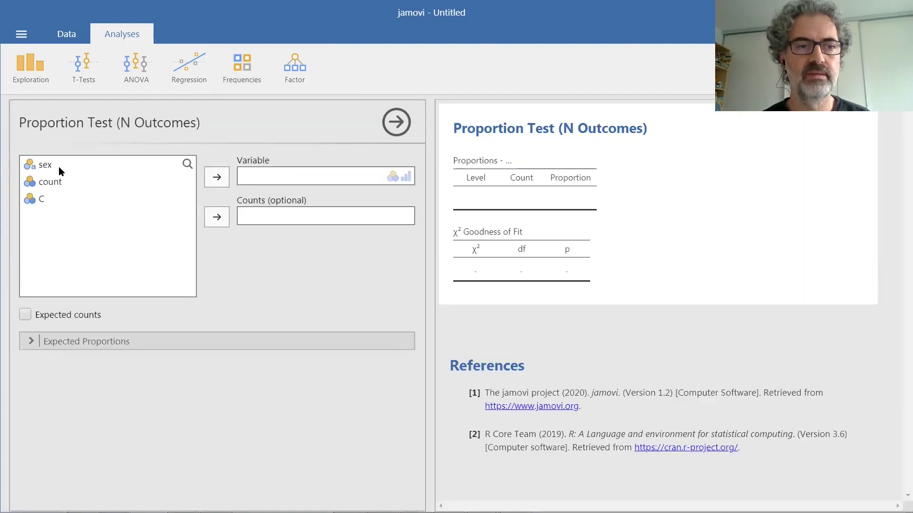
click(46, 166)
click(216, 177)
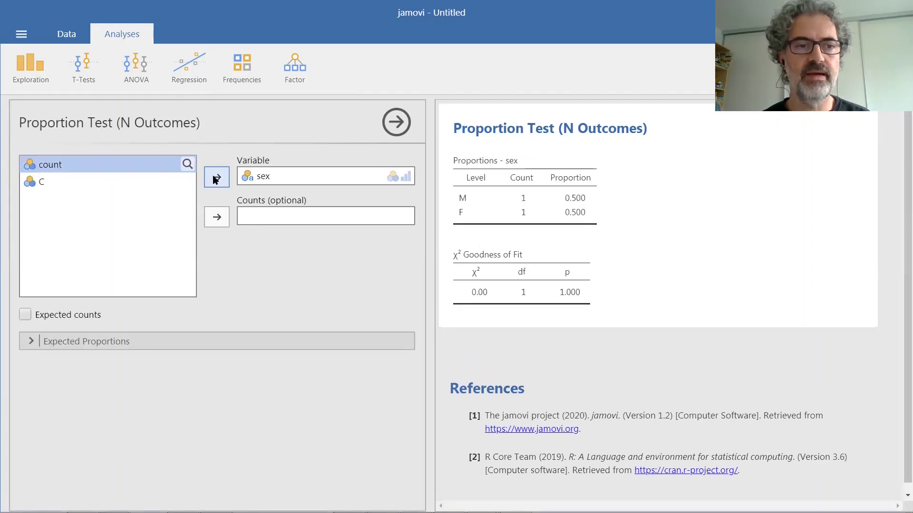
click(217, 218)
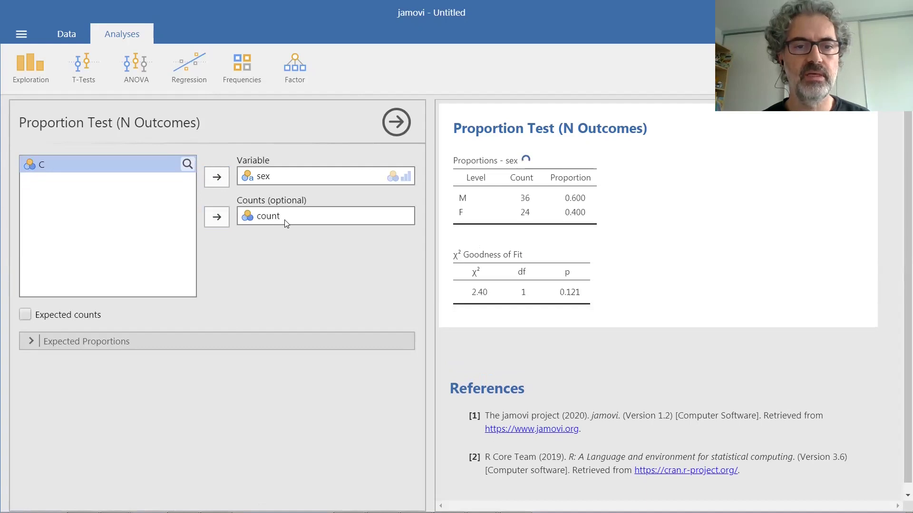